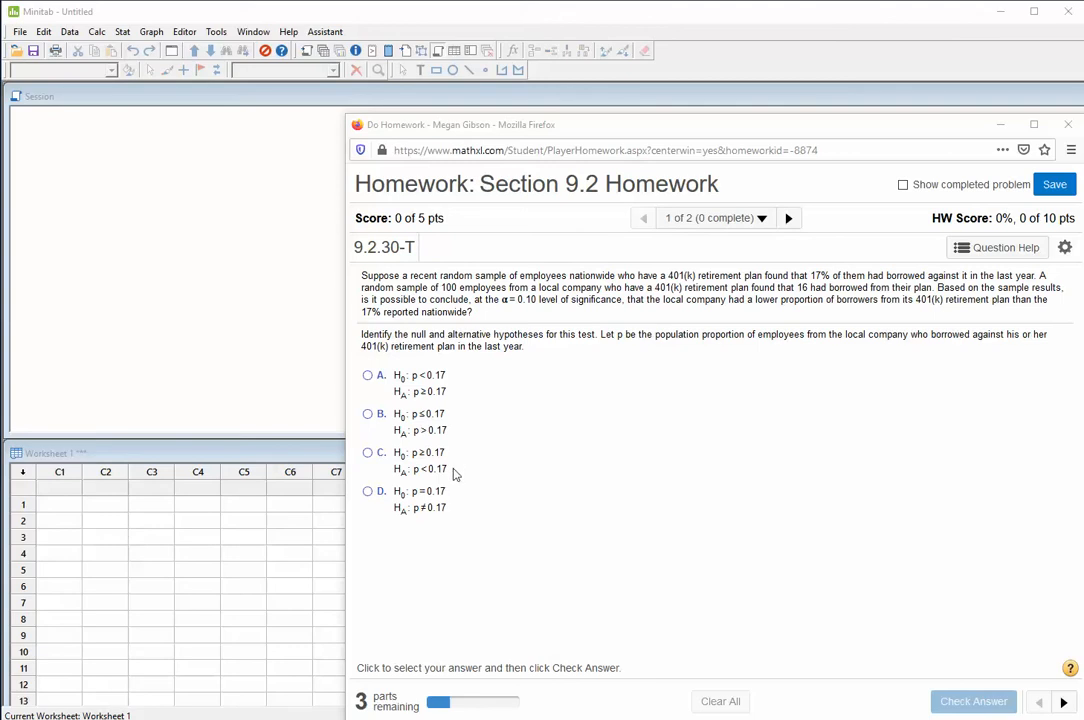
Answer the hypotheses question with option C (H0: p ≥ 0.17, HA: p < 0.17) and submit it for checking
left_click(368, 454)
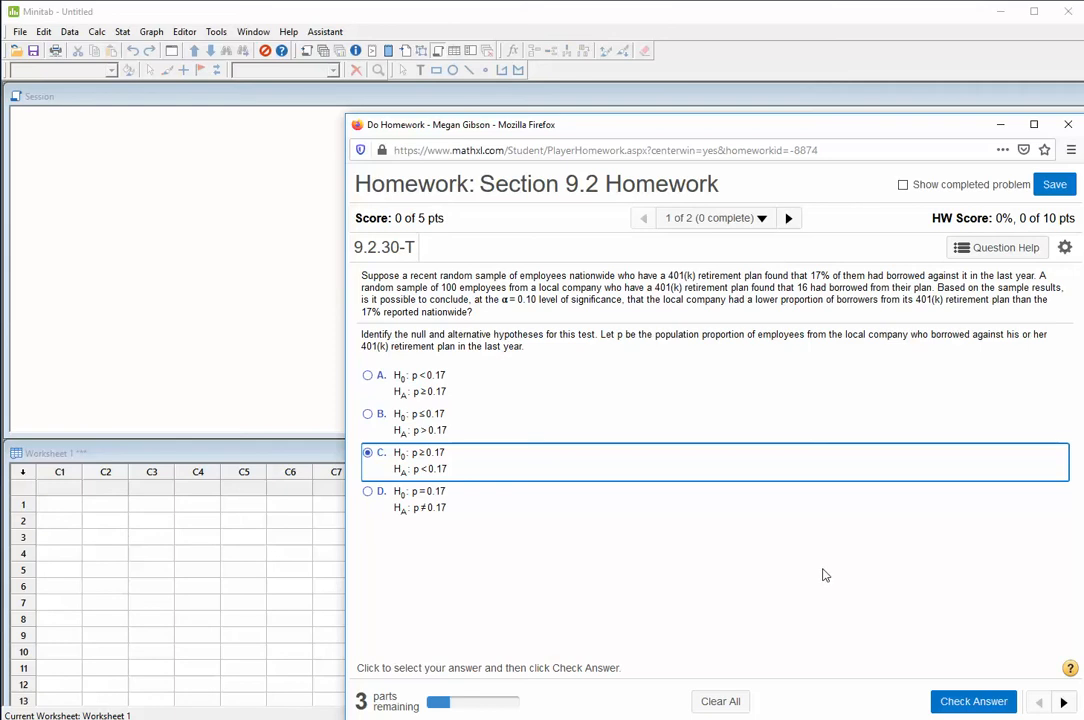
left_click(975, 703)
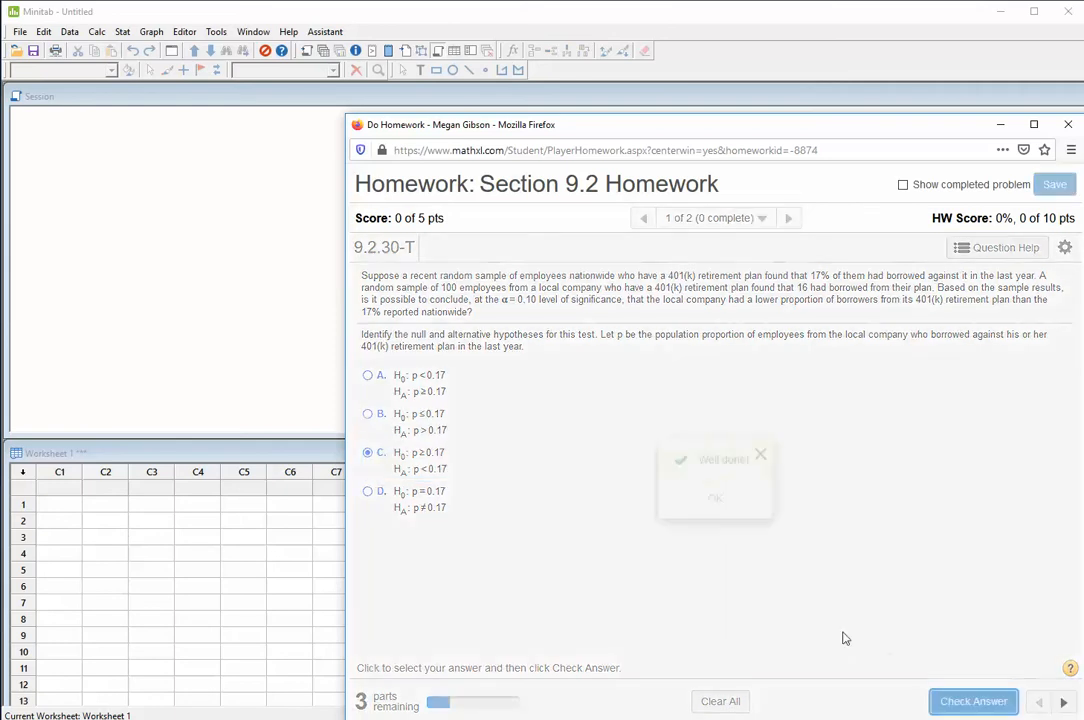
left_click(716, 498)
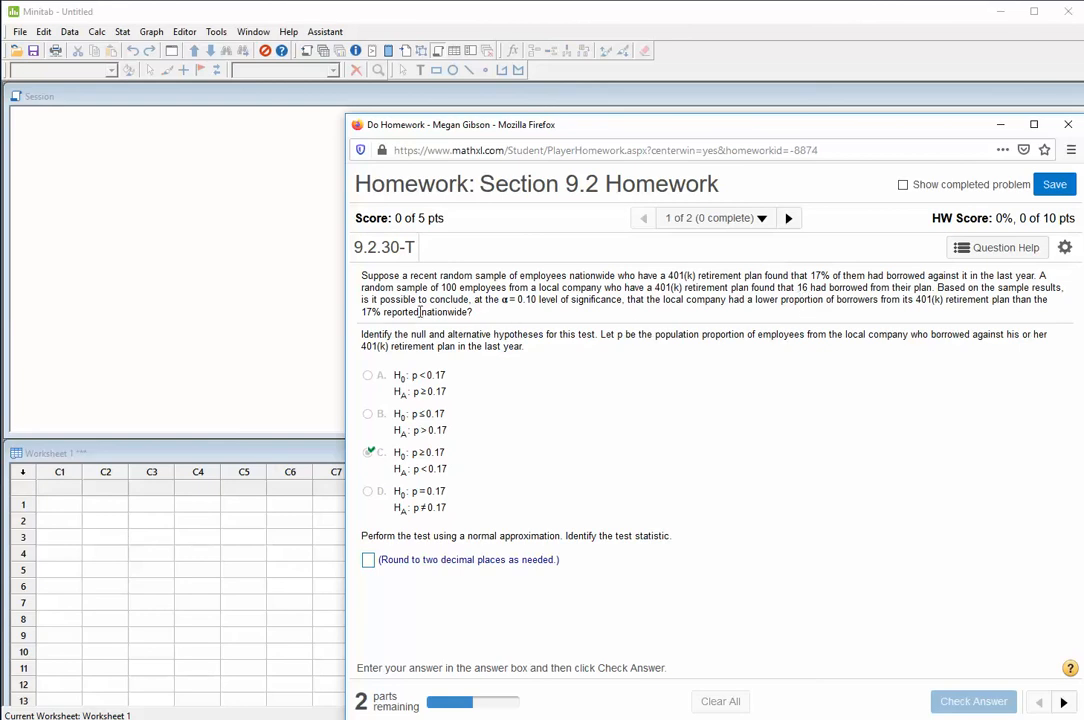
In Minitab, set up a 1 Proportion test on summarized data with 16 events and 100 trials
left_click_drag(408, 138, 1083, 140)
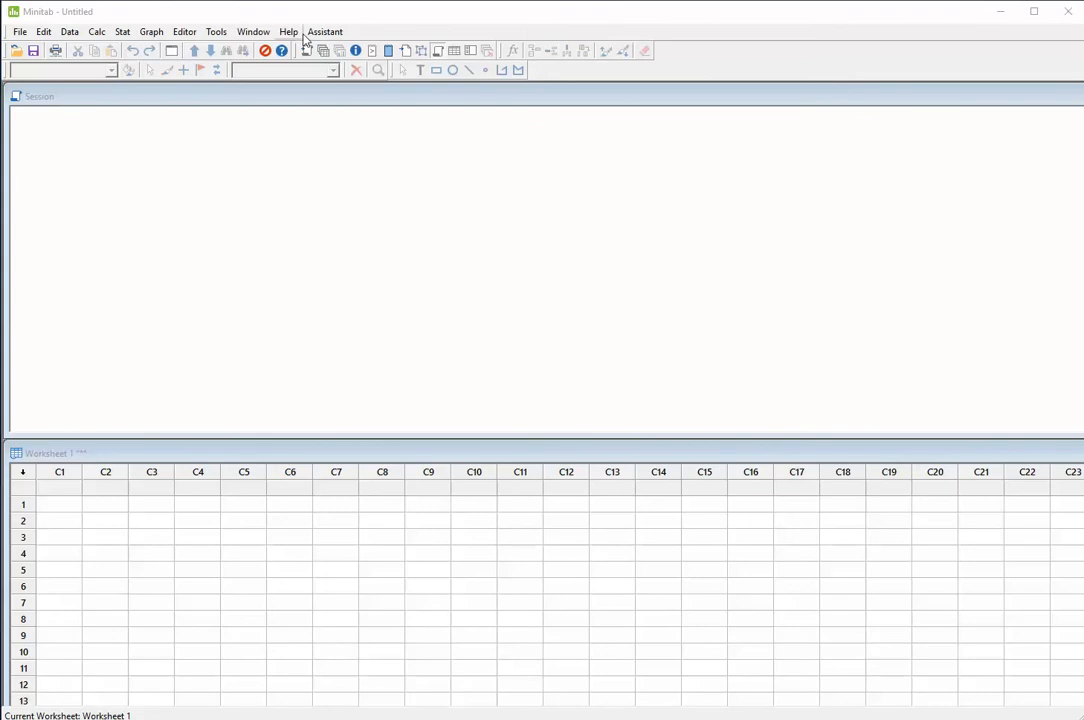
left_click(119, 32)
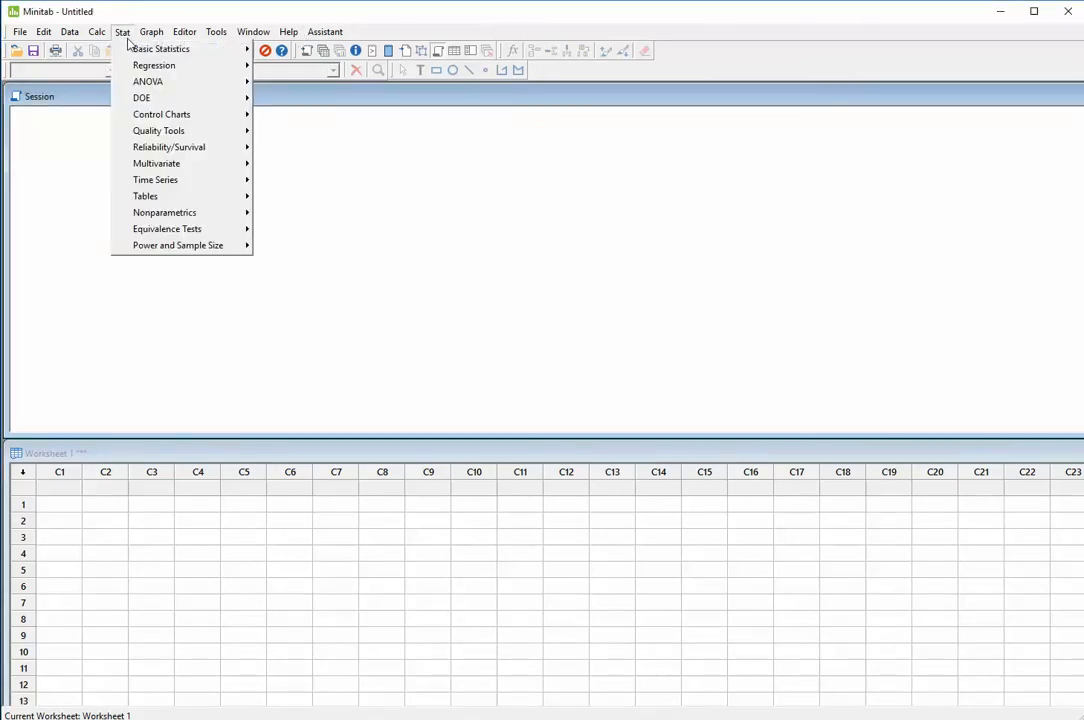
mouse_move(224, 48)
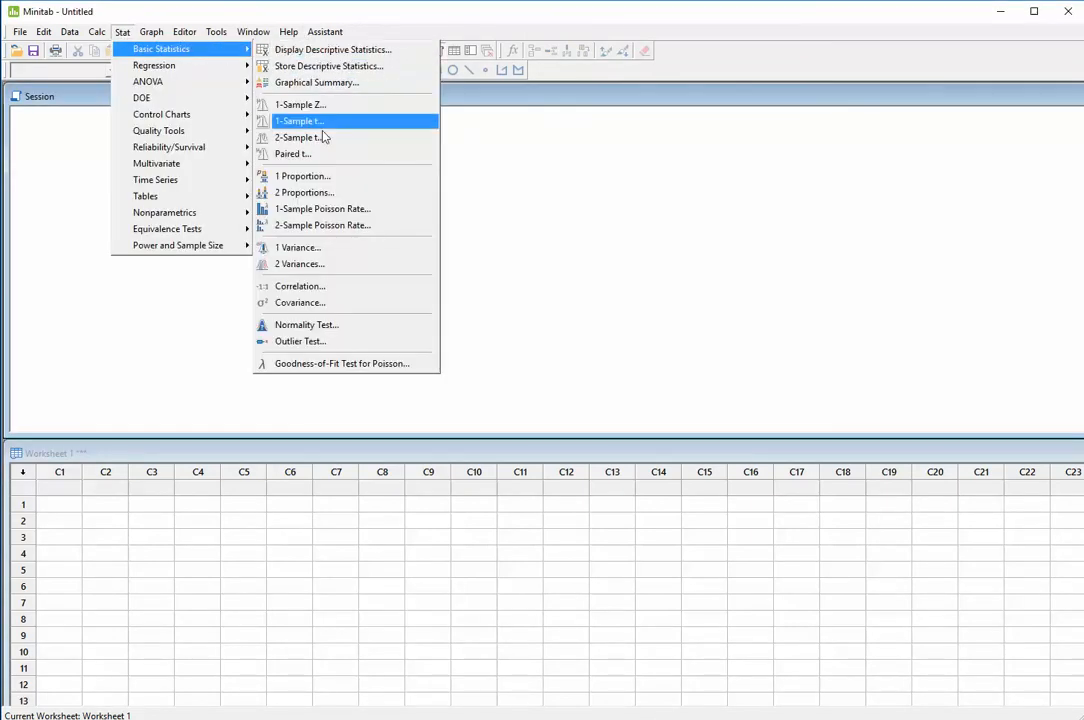
left_click(318, 177)
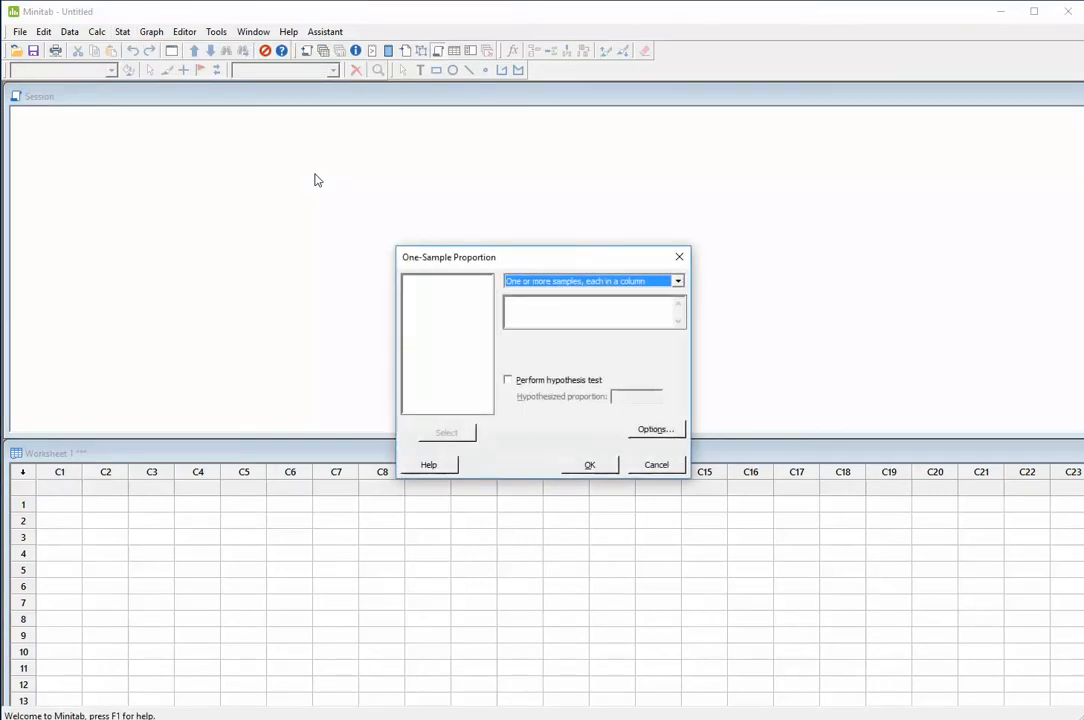
left_click(619, 283)
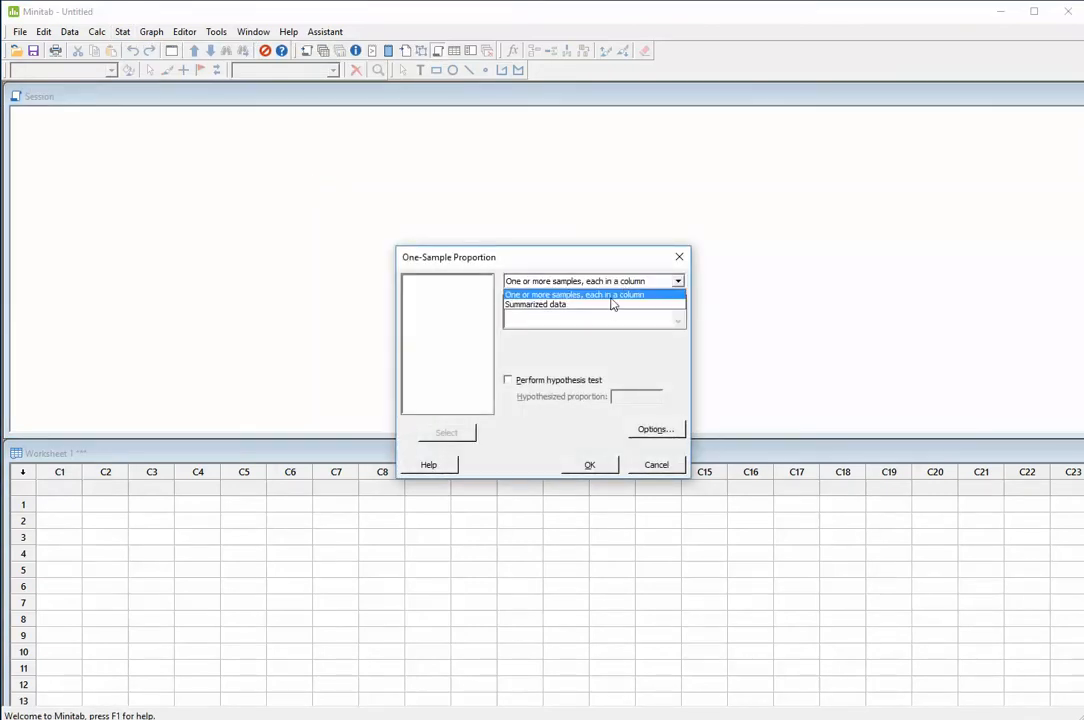
left_click(610, 302)
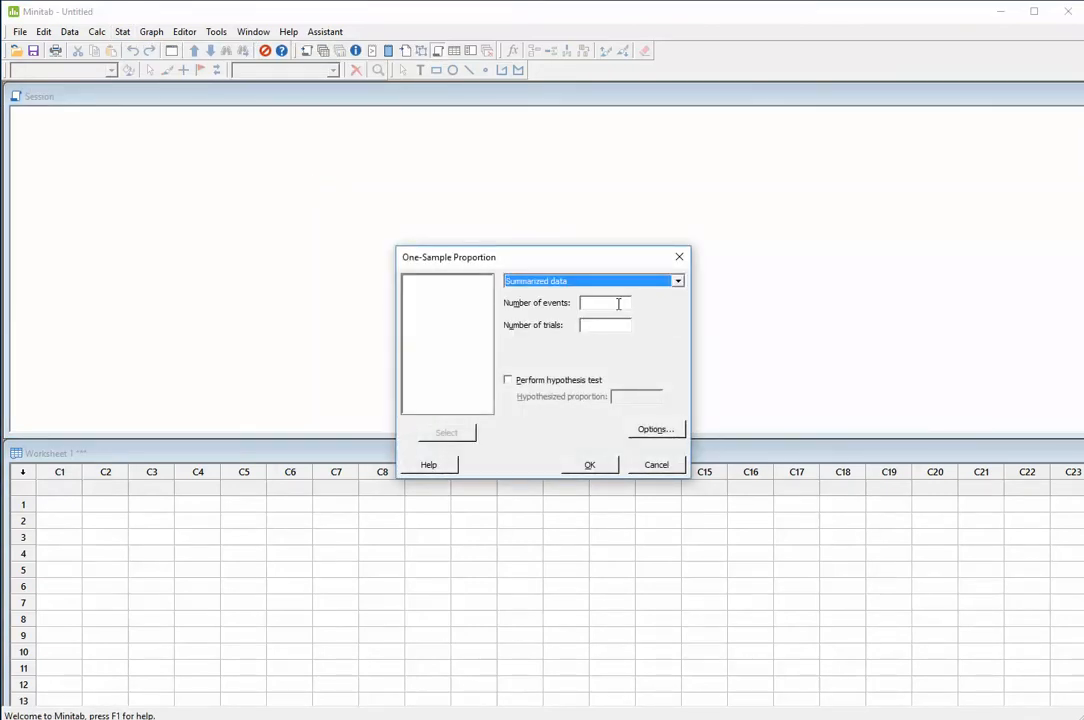
left_click(615, 305)
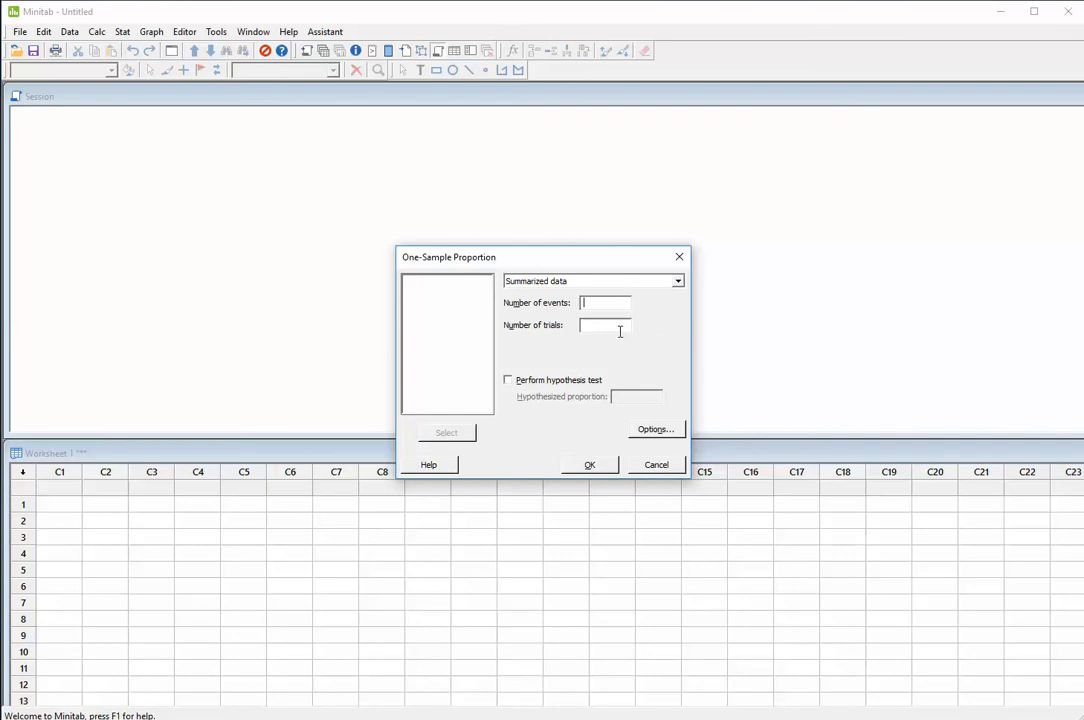
type("16")
type("100")
Enable the hypothesis test for the one-sample proportion with a hypothesized proportion of 0.17
left_click(508, 381)
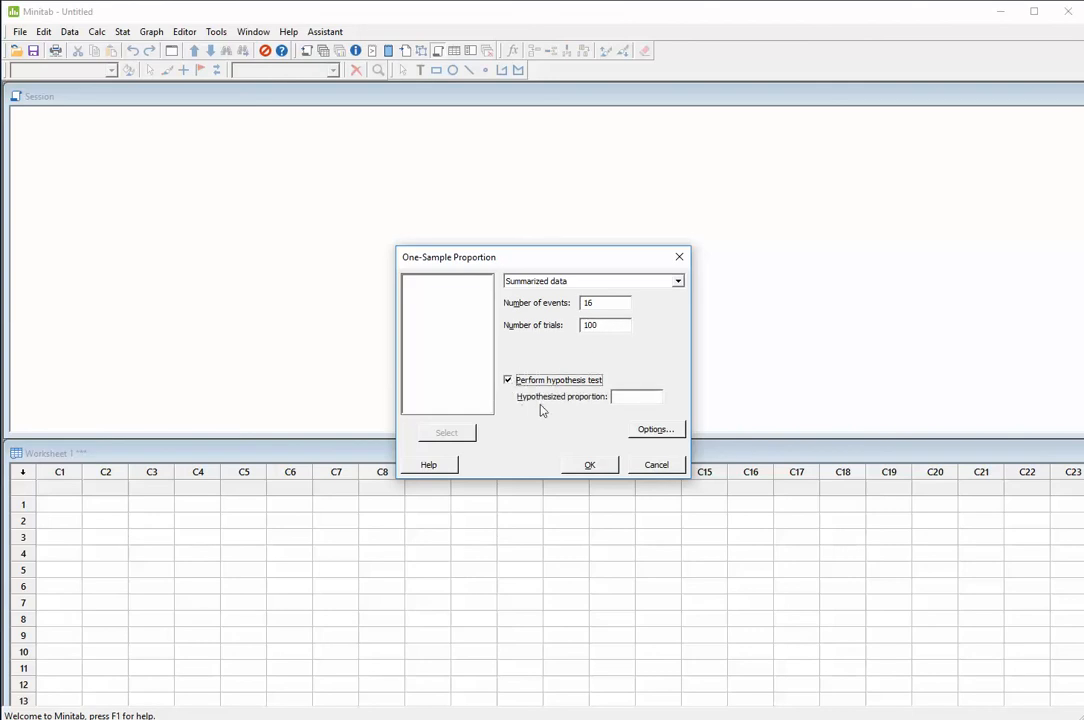
left_click_drag(1083, 145, 972, 111)
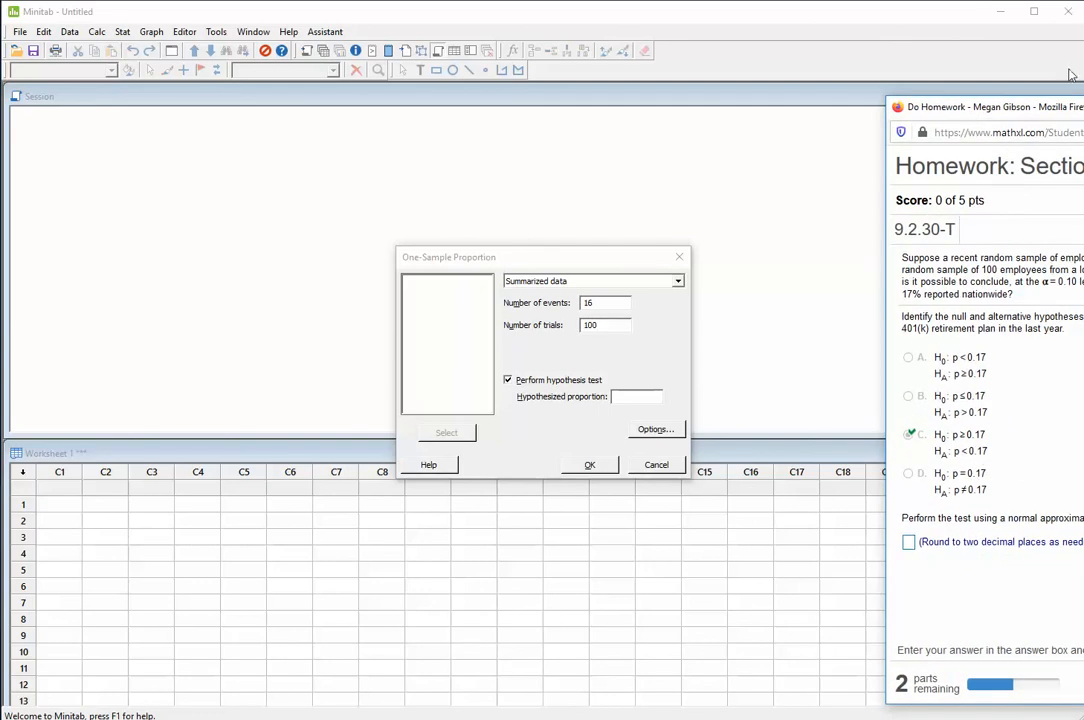
left_click_drag(1083, 107, 1083, 97)
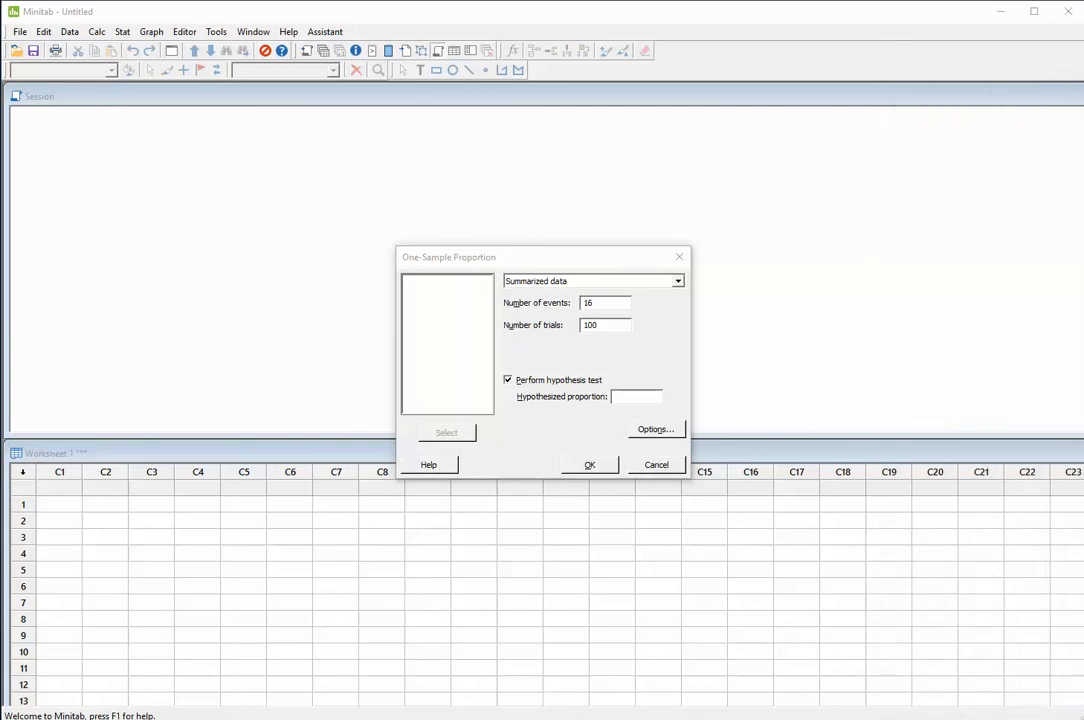
left_click(641, 396)
type("0.17")
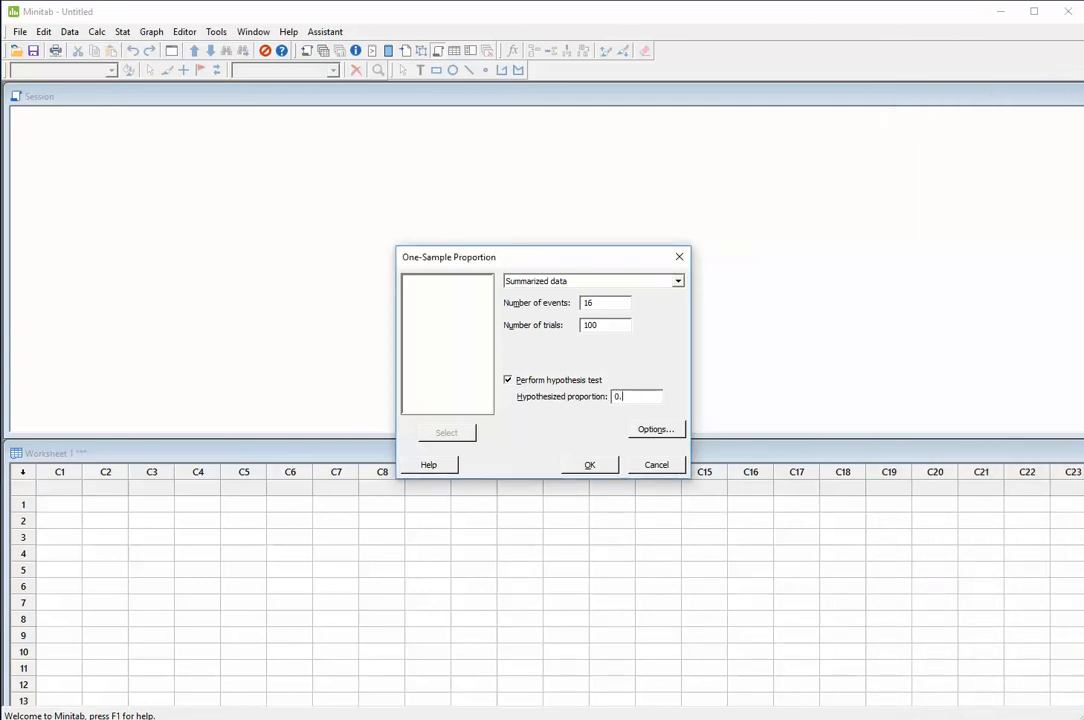
Set the method to Normal approximation and the alternative to Proportion < hypothesized proportion, and run the test
left_click(655, 430)
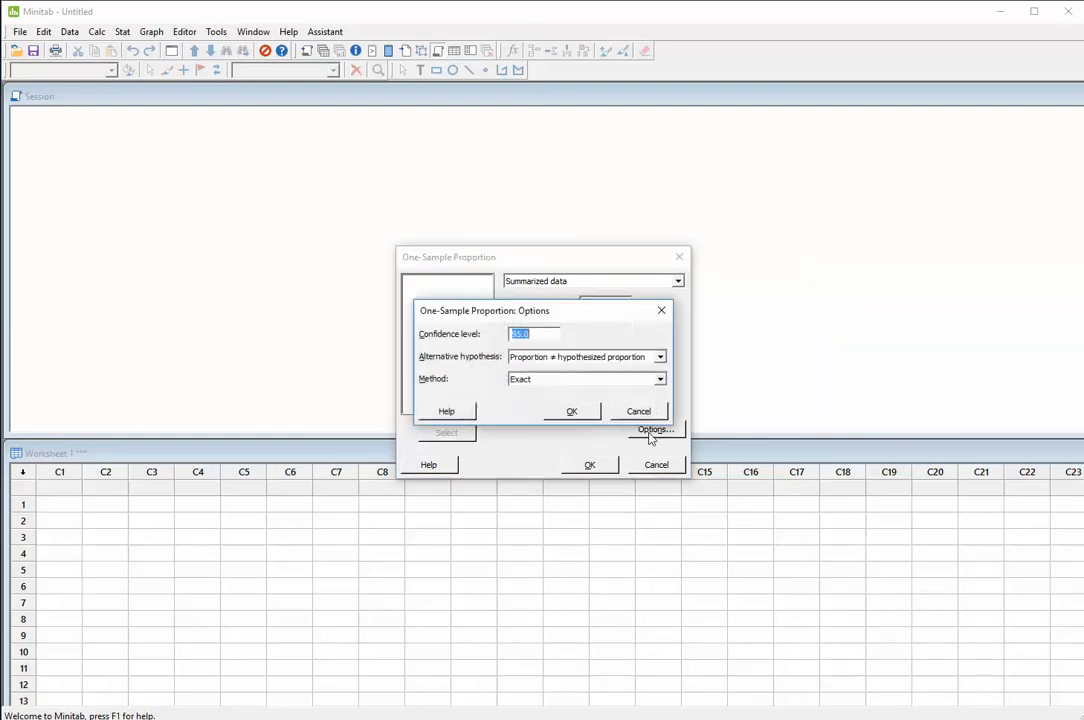
left_click(660, 381)
left_click(656, 403)
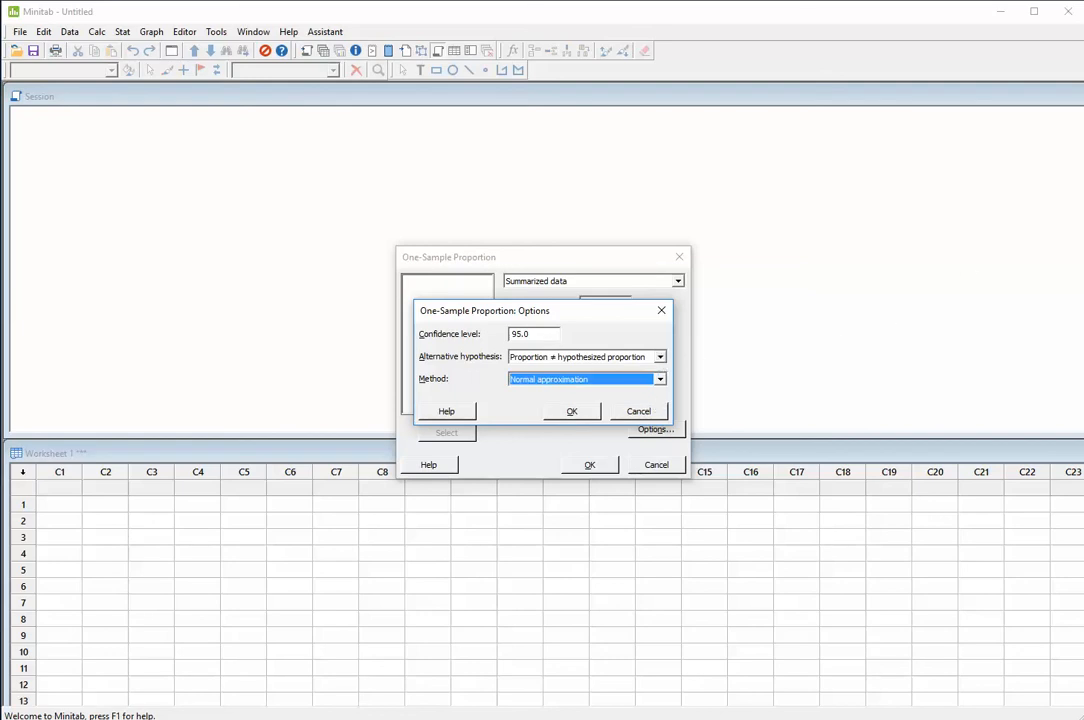
left_click_drag(1083, 98, 868, 64)
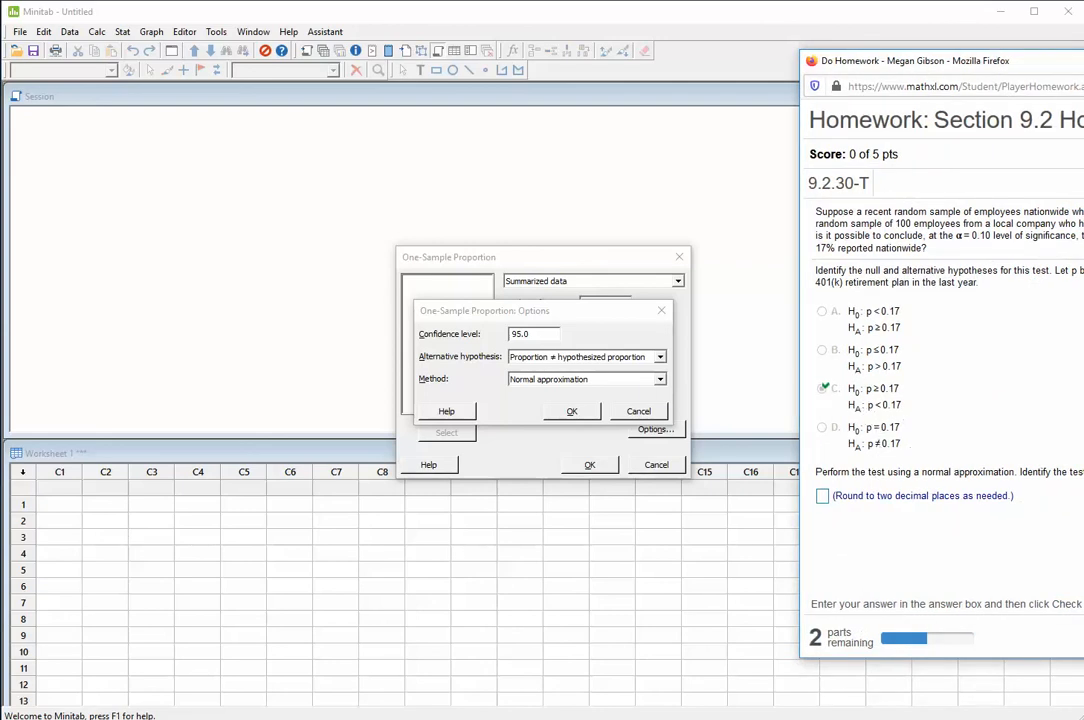
left_click_drag(880, 61, 1083, 72)
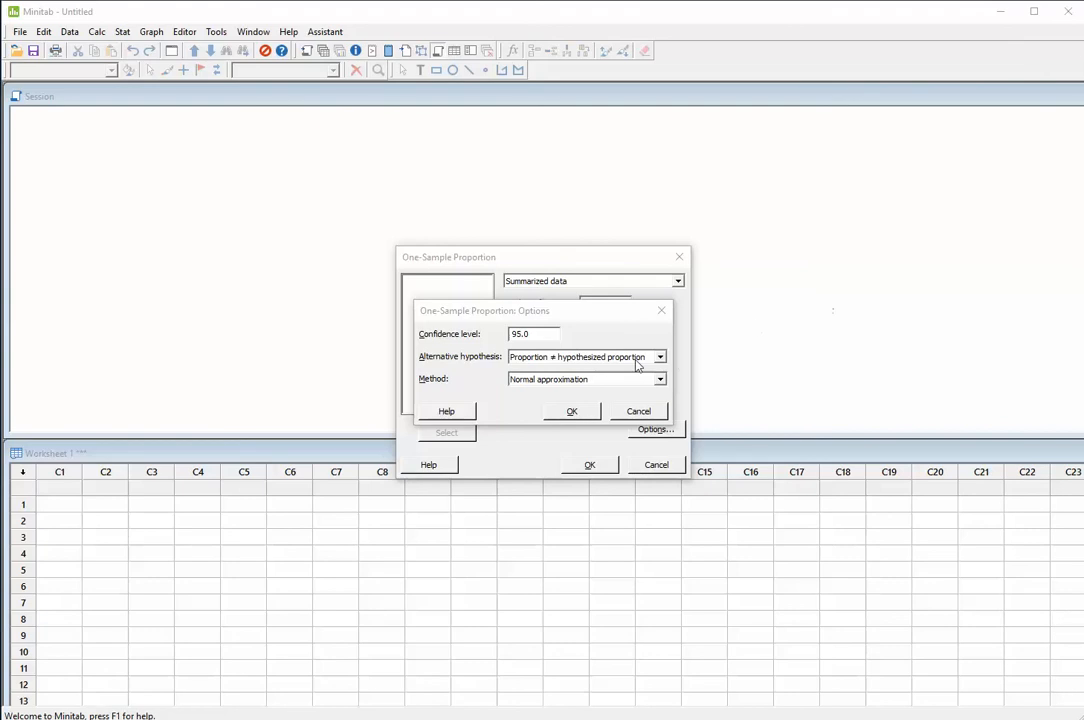
left_click(640, 357)
left_click(627, 371)
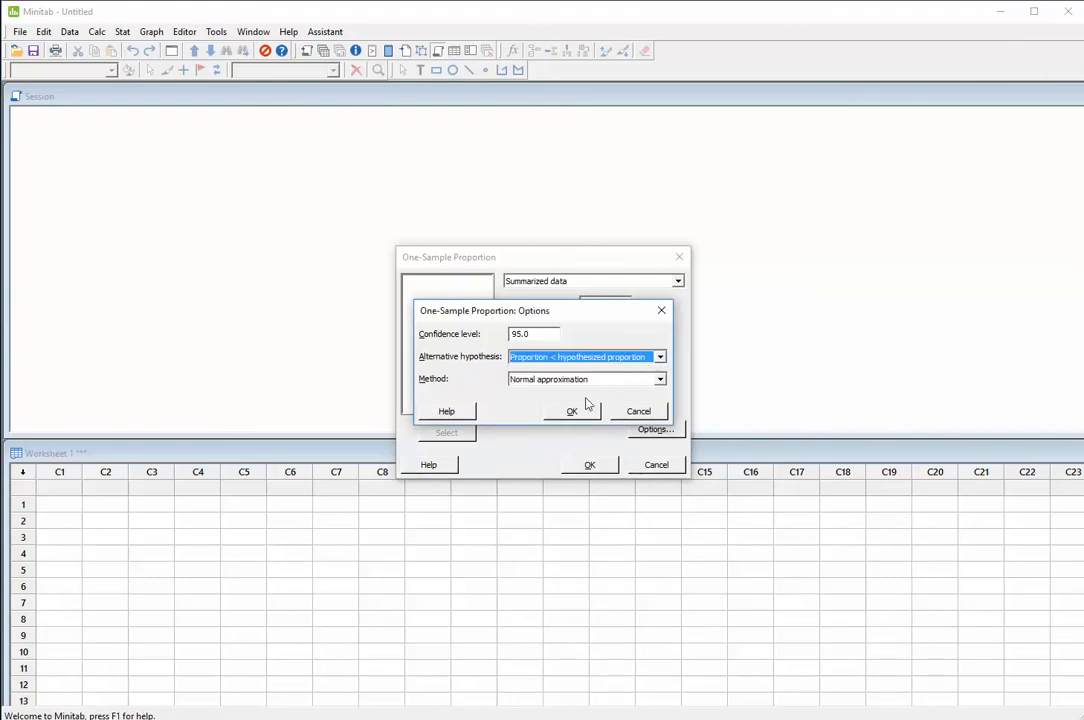
left_click(571, 411)
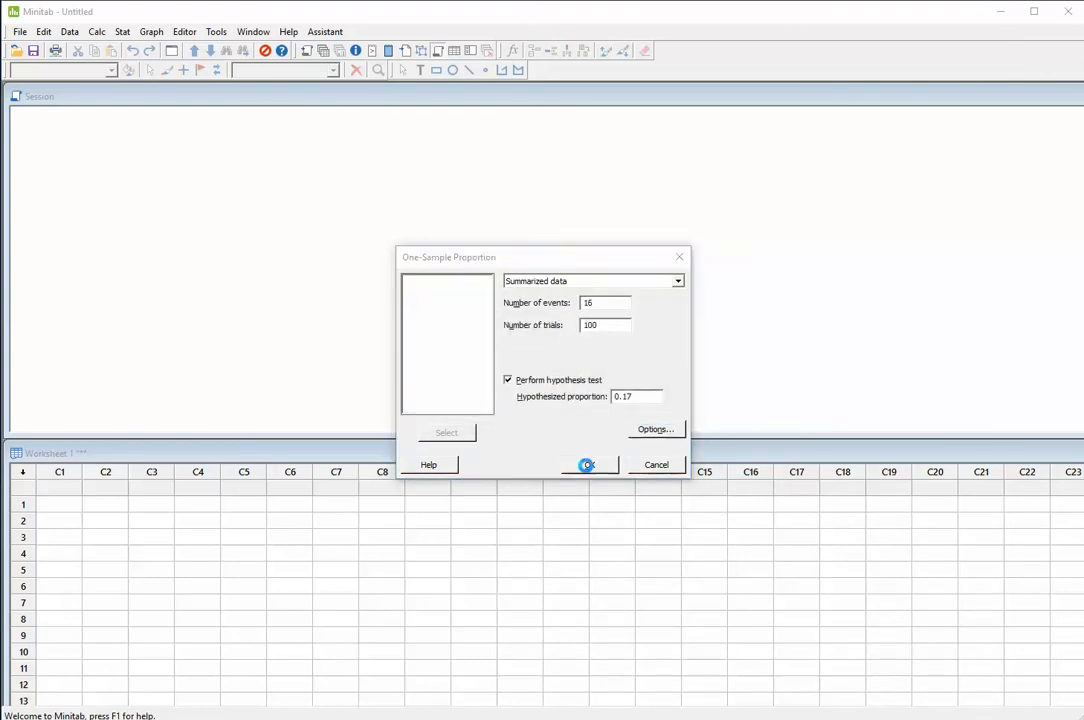
left_click(588, 467)
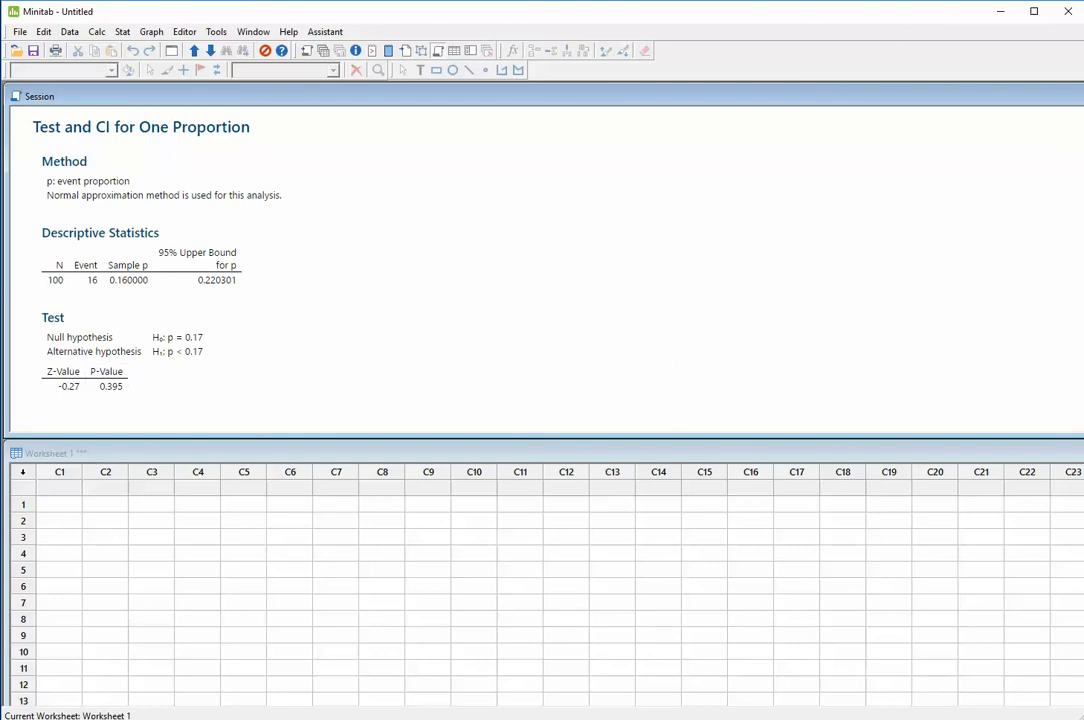
Back in the Firefox homework window, enter -0.27 as the test statistic and submit the answer
left_click_drag(1083, 75, 600, 20)
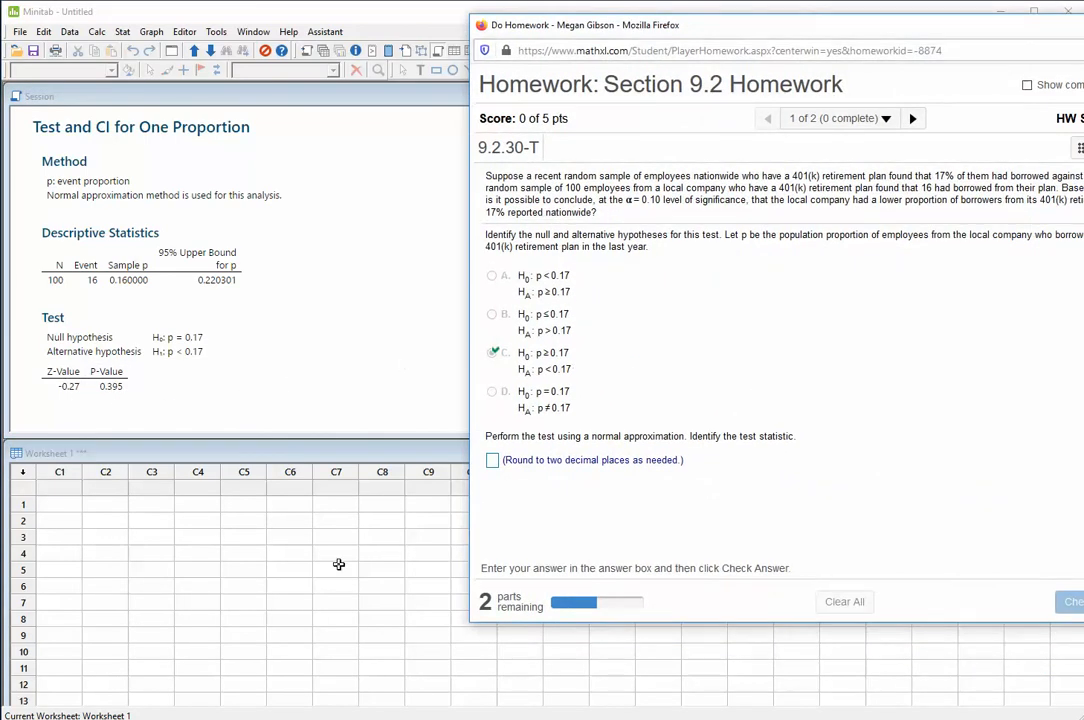
left_click(494, 463)
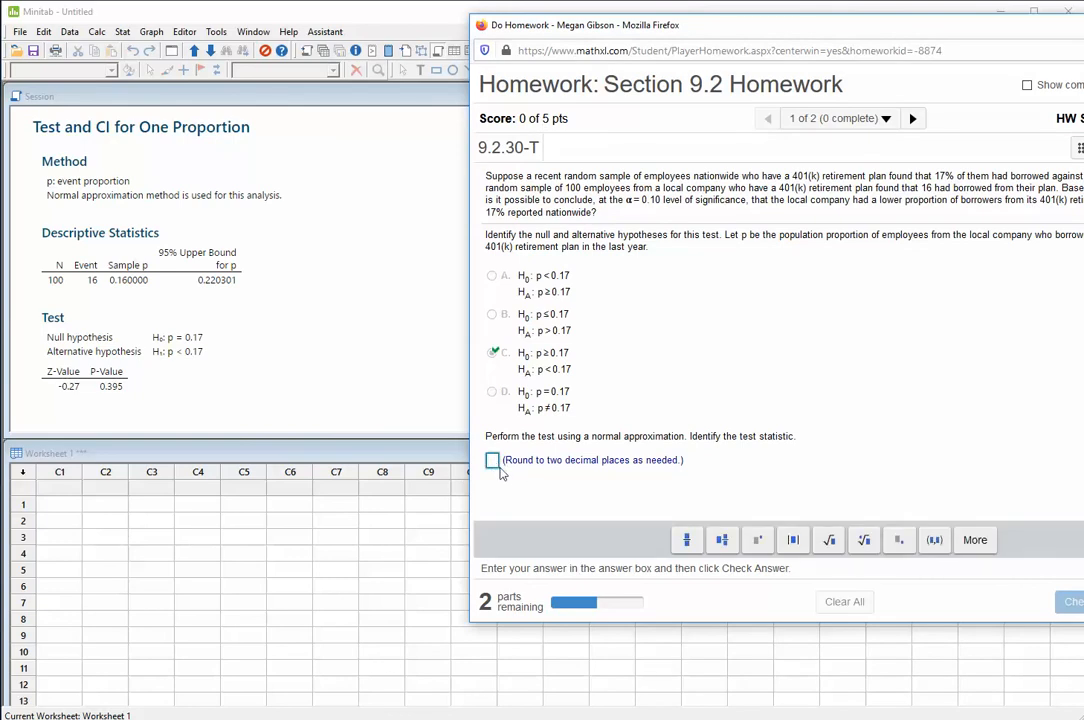
type("-")
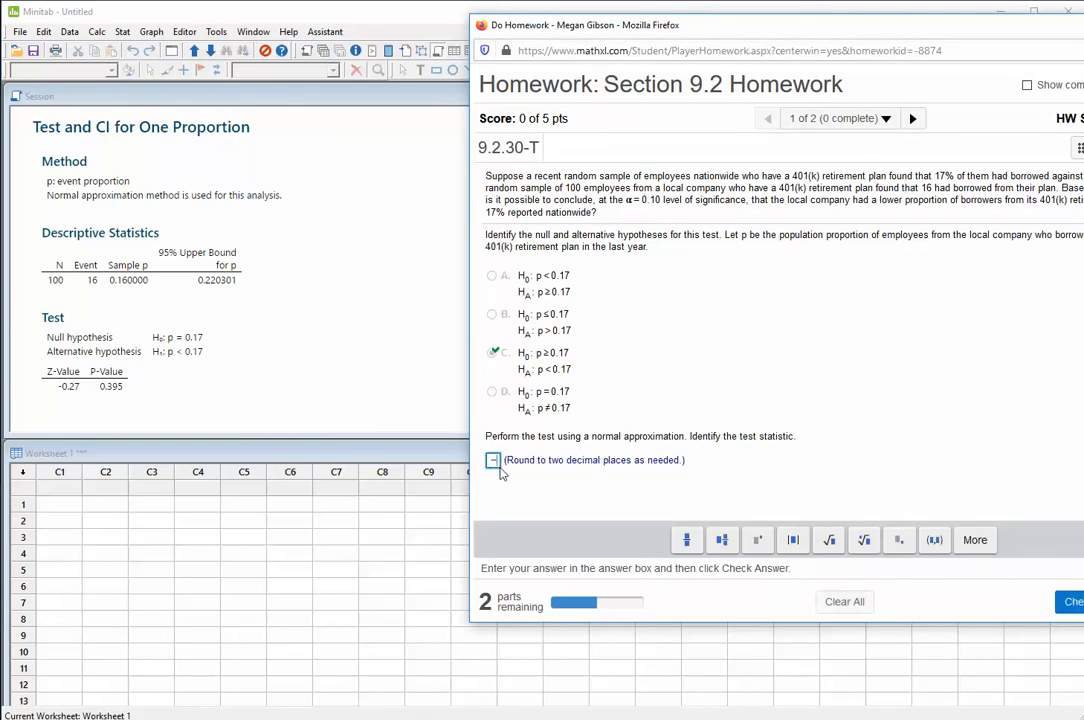
type("0.27")
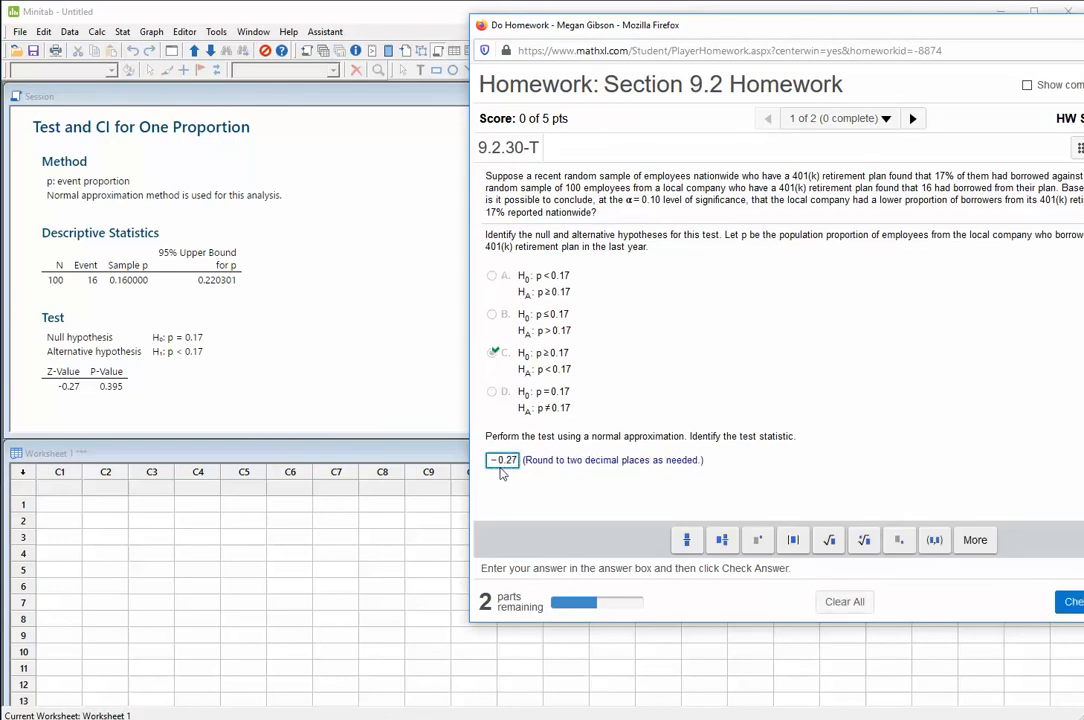
key("Return")
left_click(838, 402)
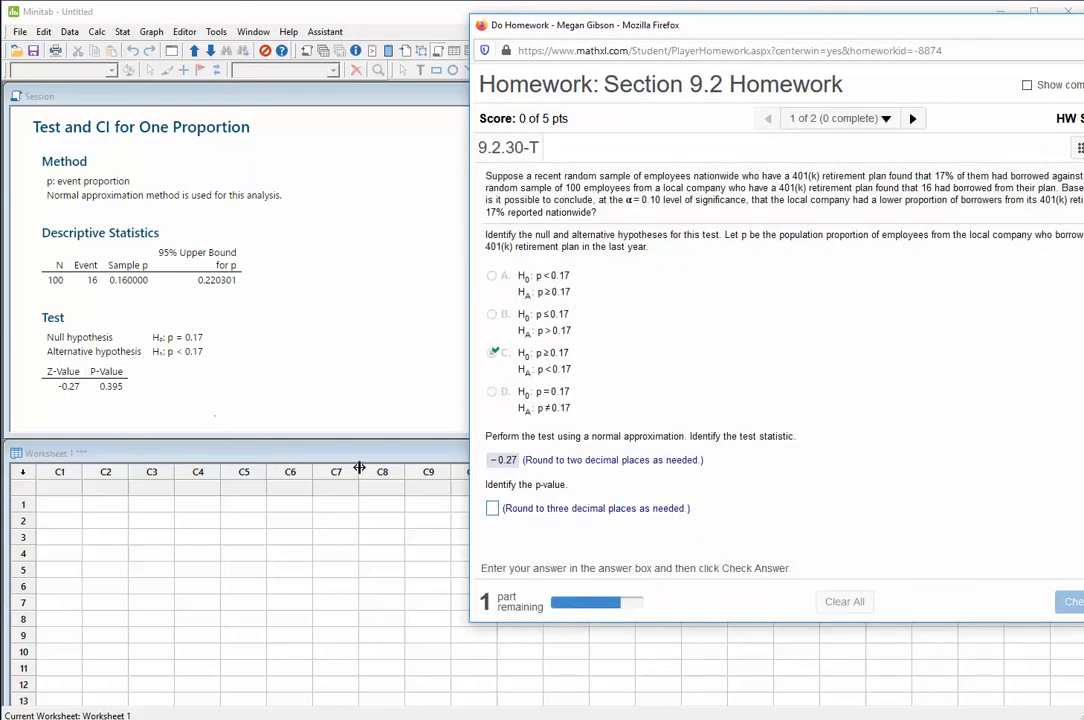
Enter 0.395 as the p-value and submit the answer
left_click(492, 508)
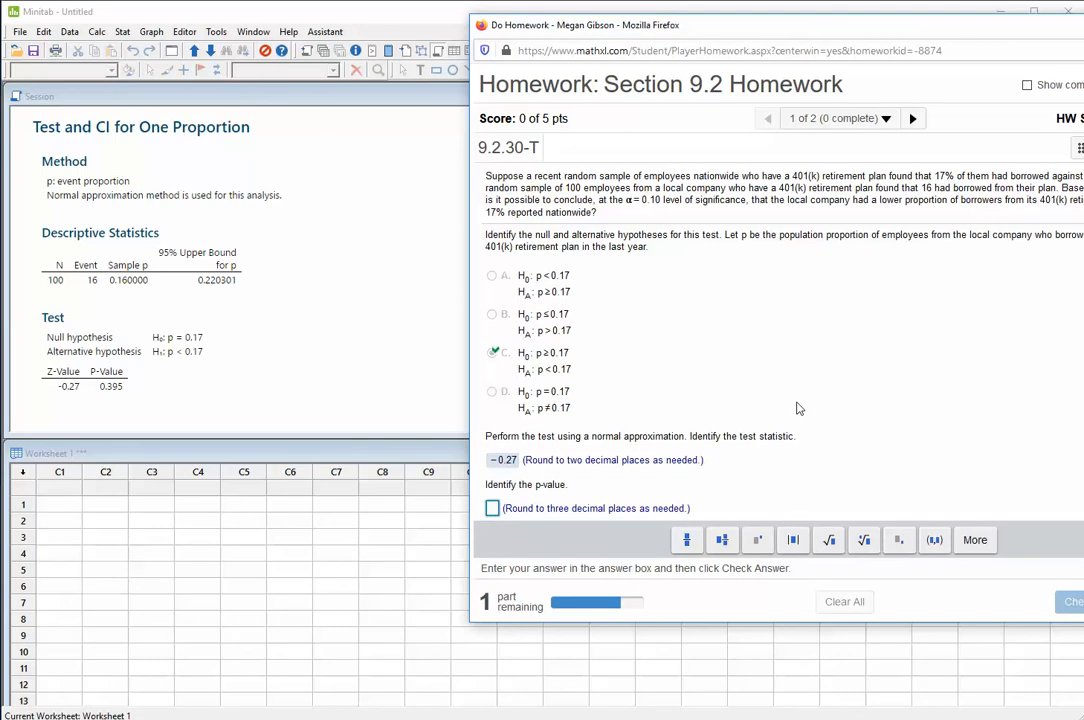
type("0.395")
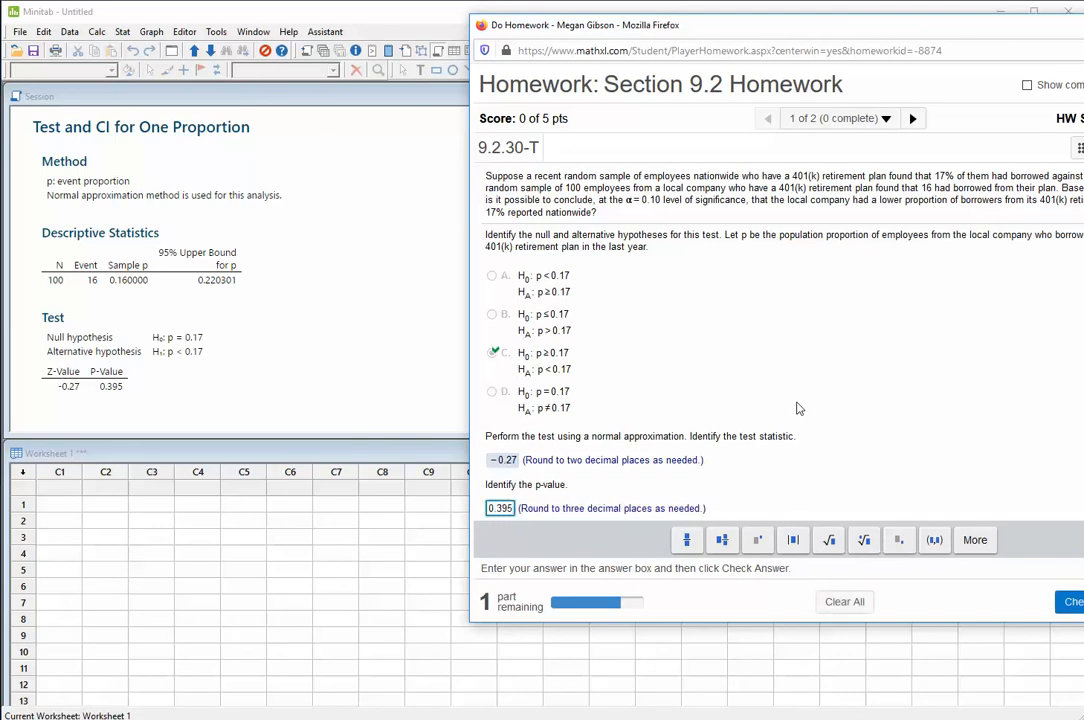
key("Return")
left_click(838, 398)
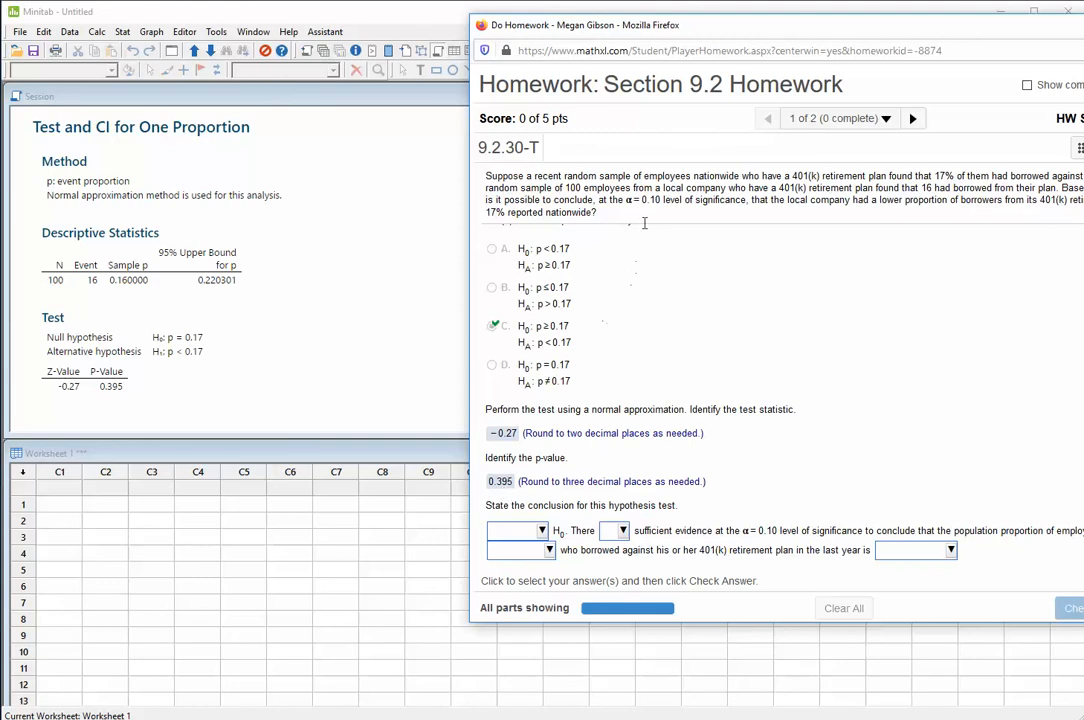
Complete the conclusion with "Do not reject", "is not", "local company" and "less than 0.17", and submit it for checking
left_click(543, 534)
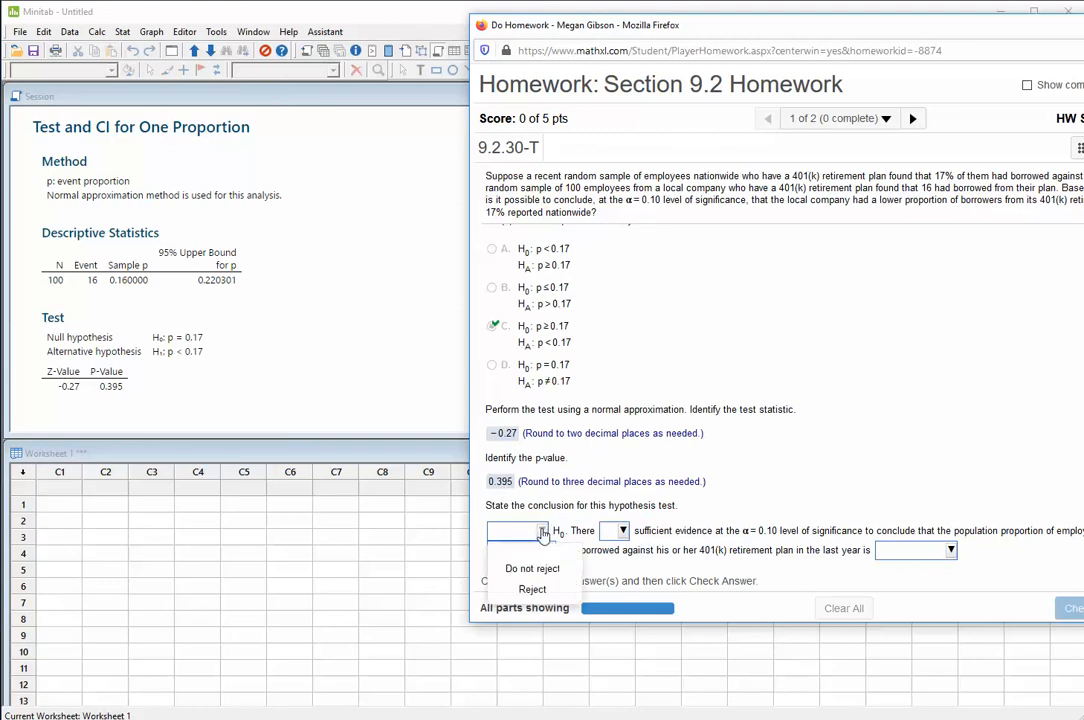
left_click(562, 572)
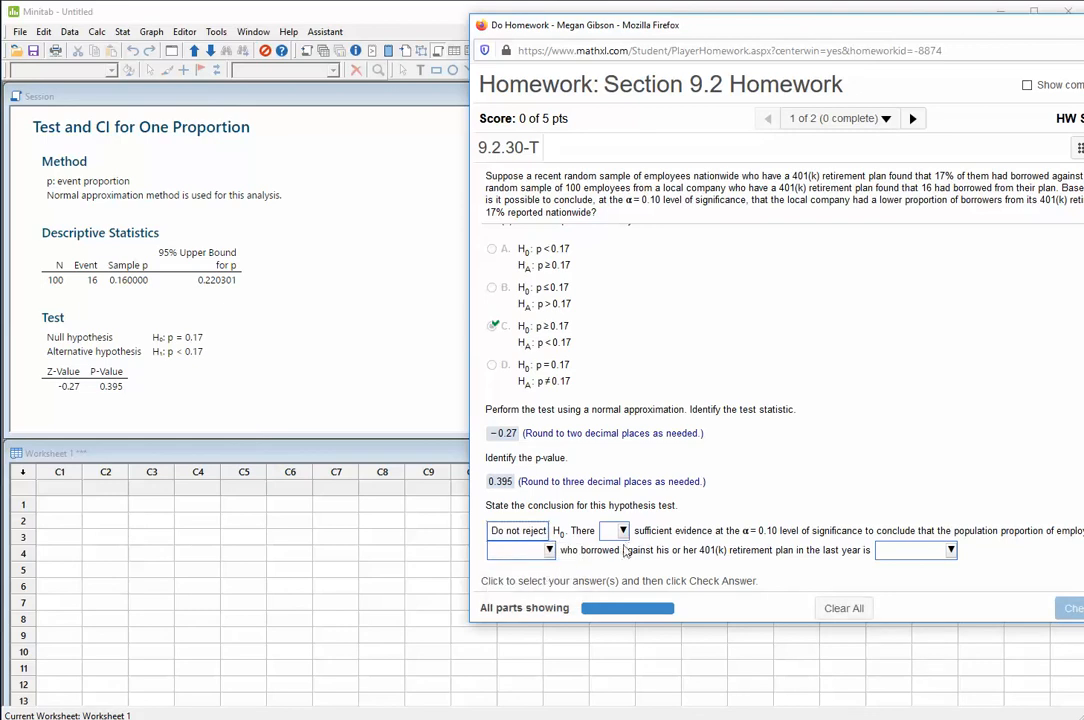
left_click(620, 541)
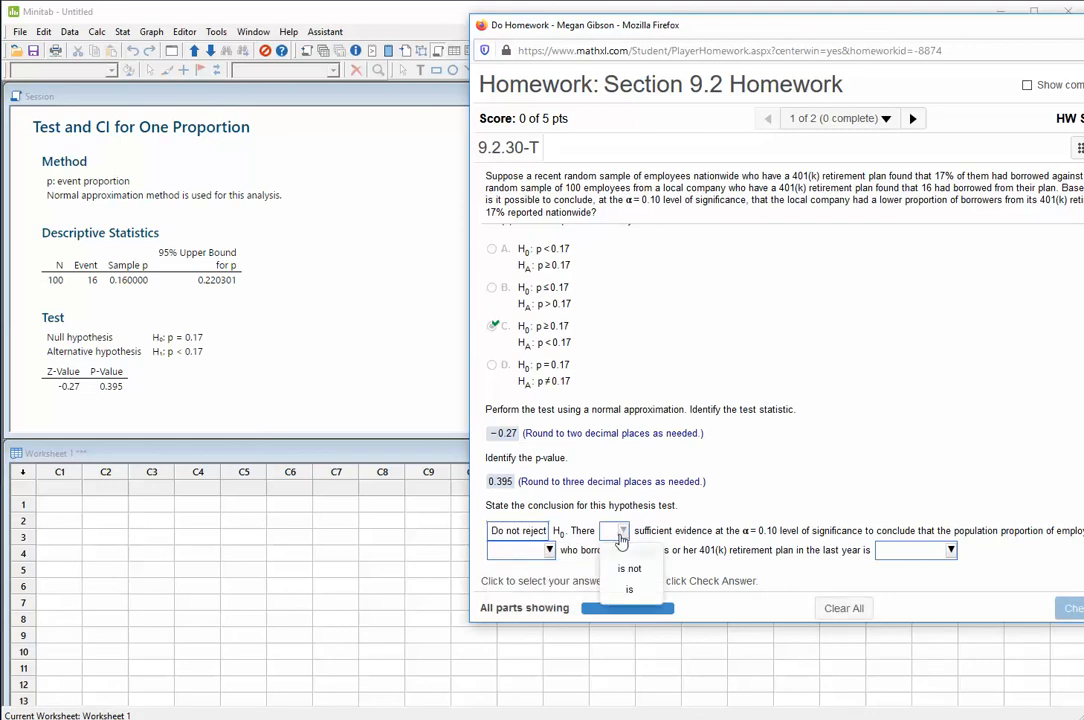
left_click(628, 571)
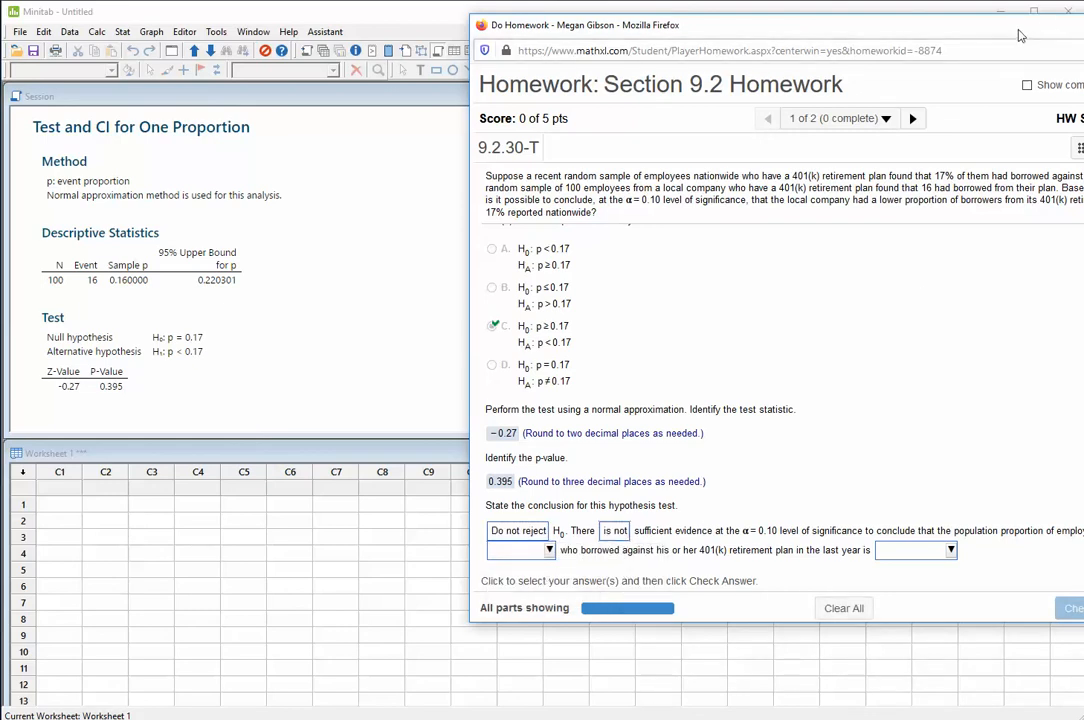
left_click_drag(1016, 28, 898, 36)
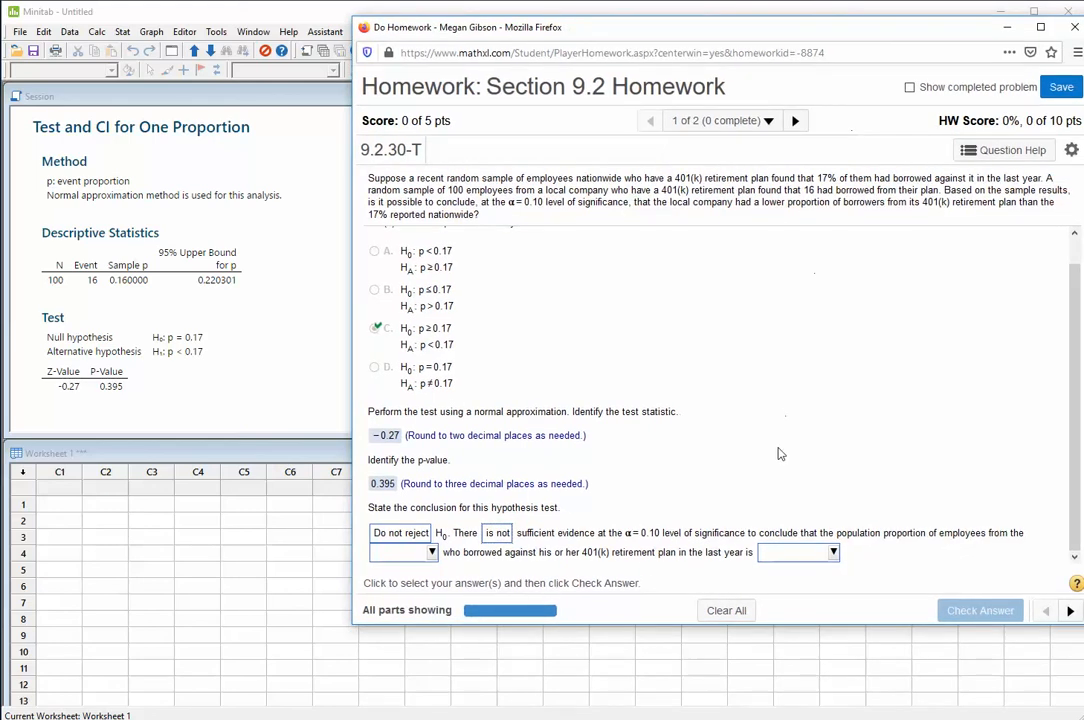
left_click(434, 557)
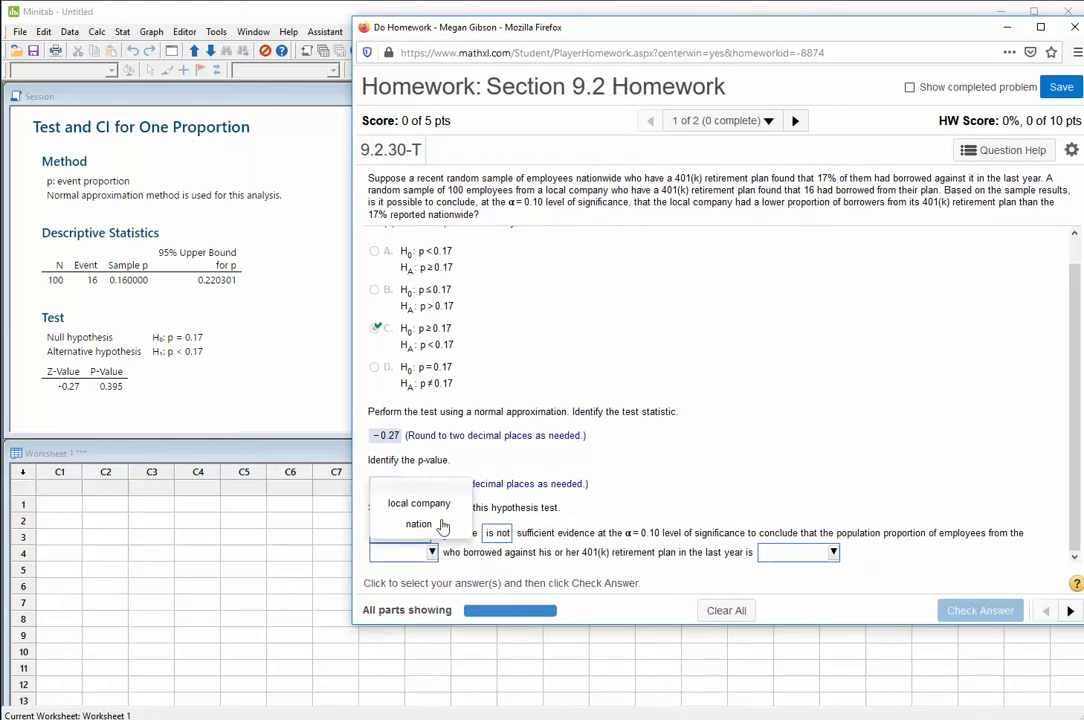
left_click(440, 503)
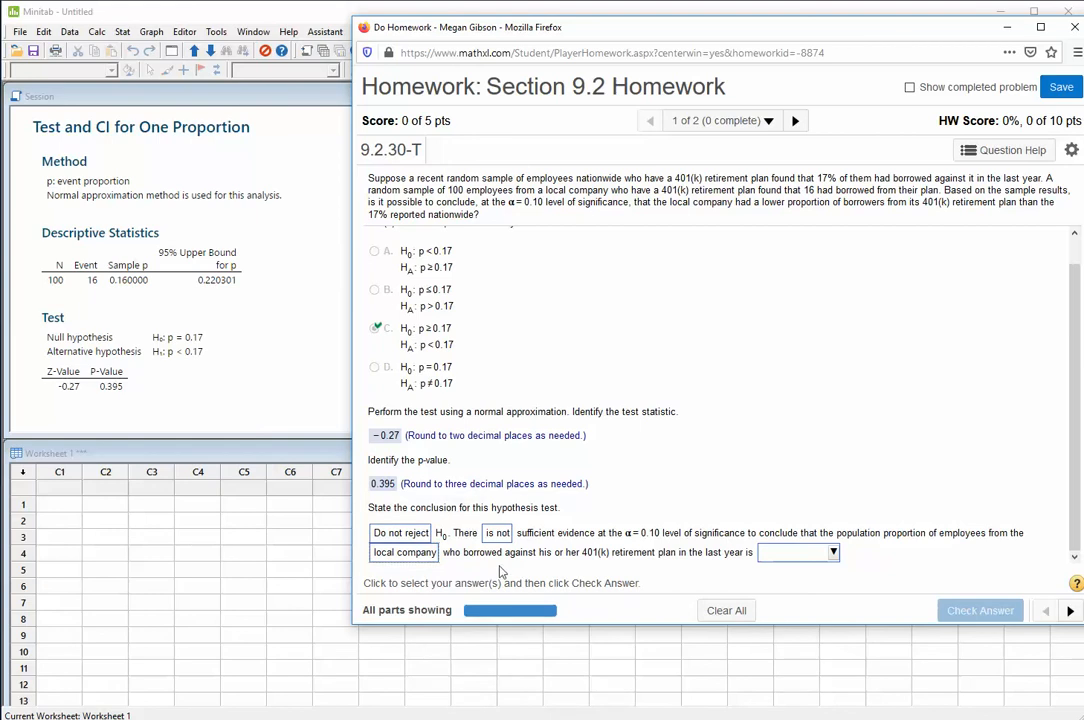
left_click(830, 555)
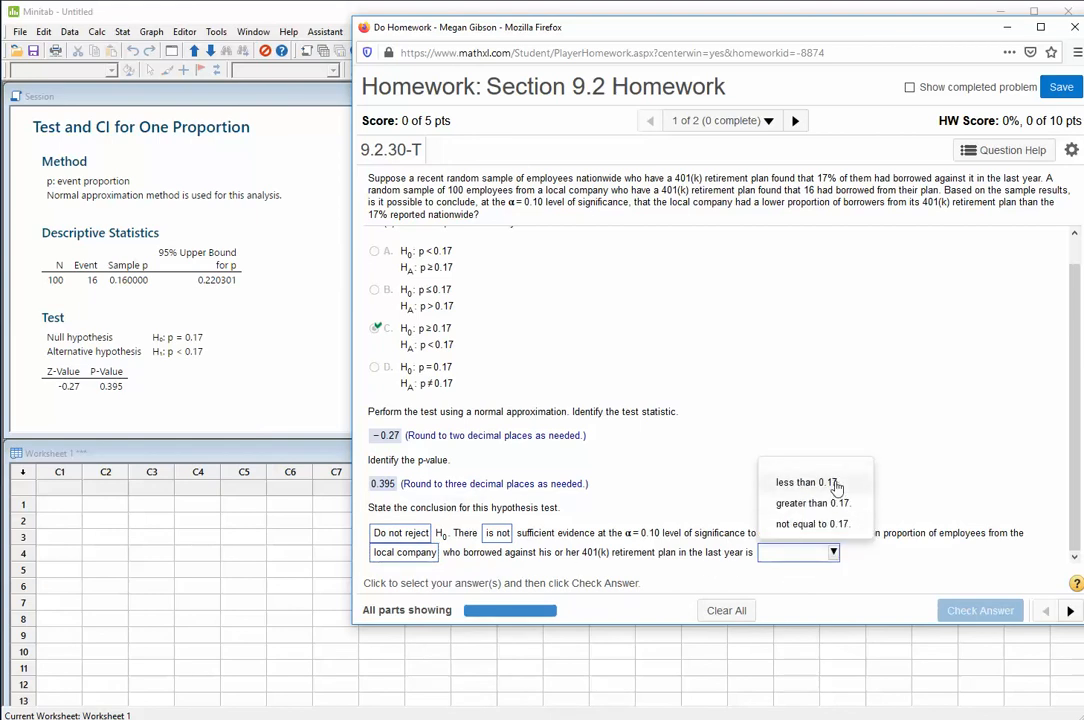
left_click(806, 483)
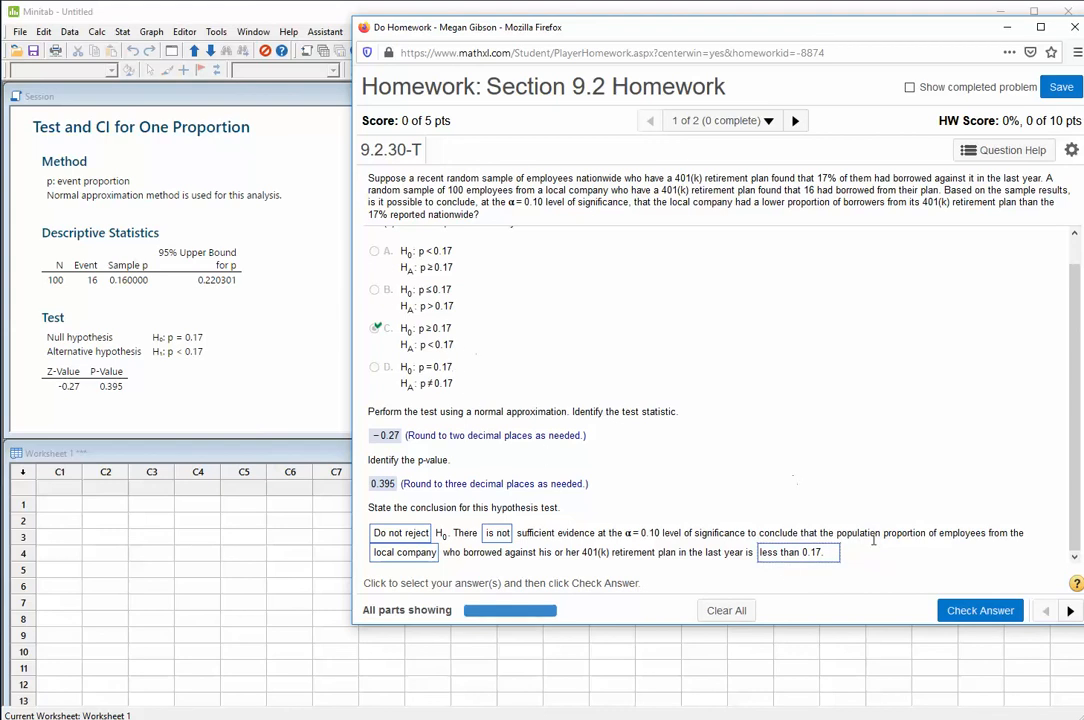
left_click(971, 605)
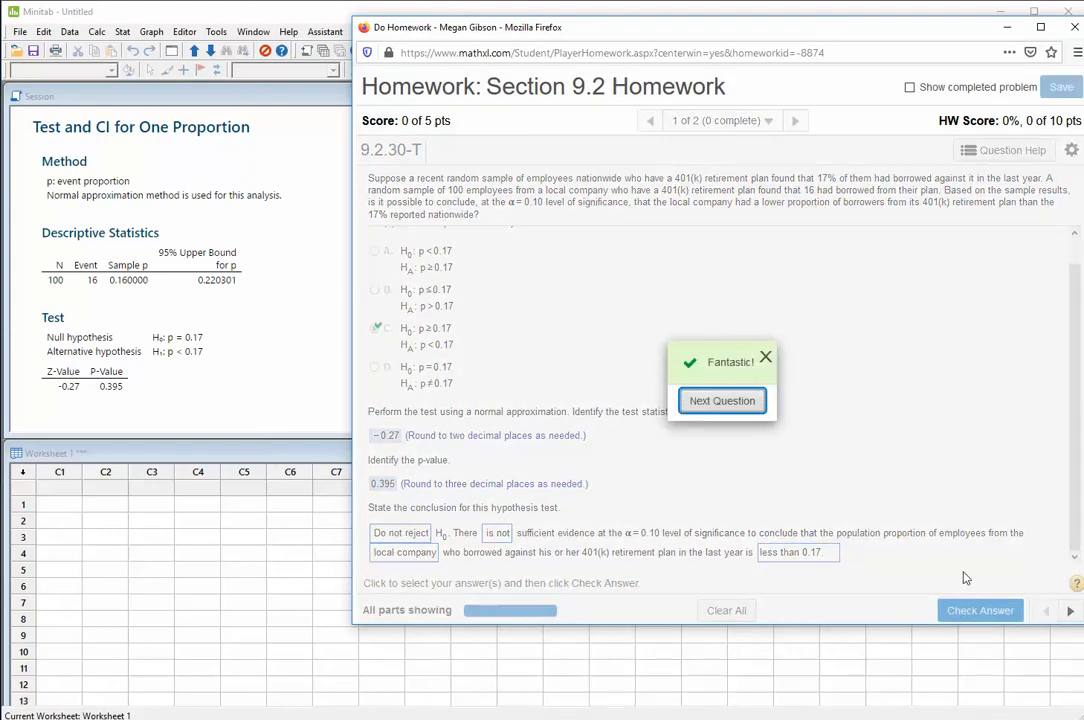